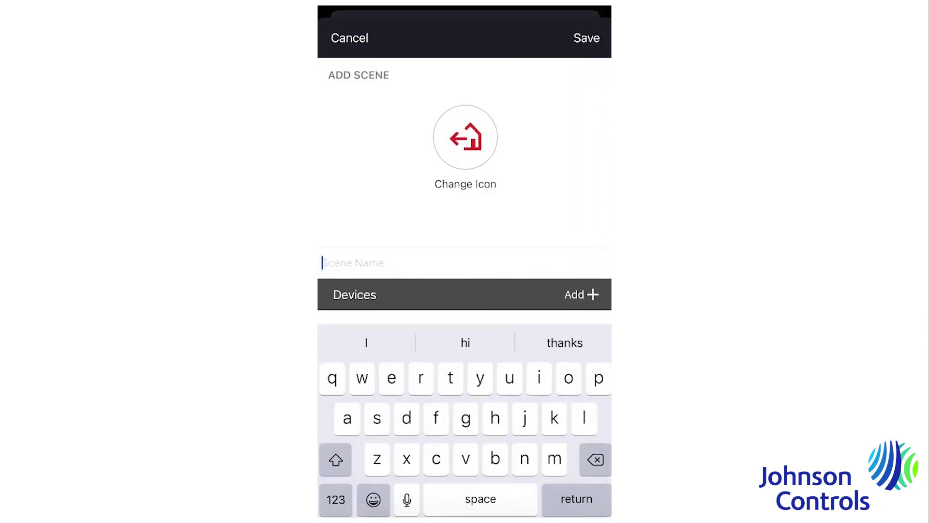
- Enter 'Arm when the door is locked' as the new scene's name
type("A")
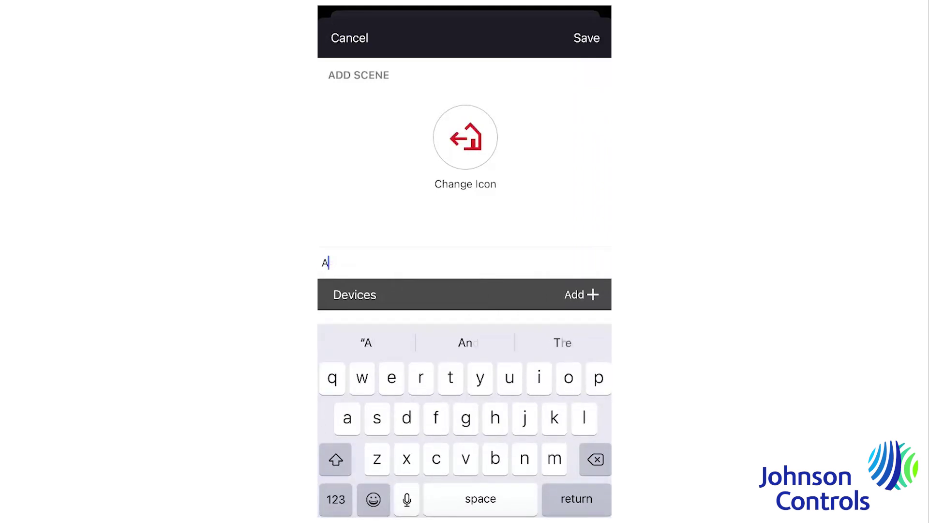
type("rm ")
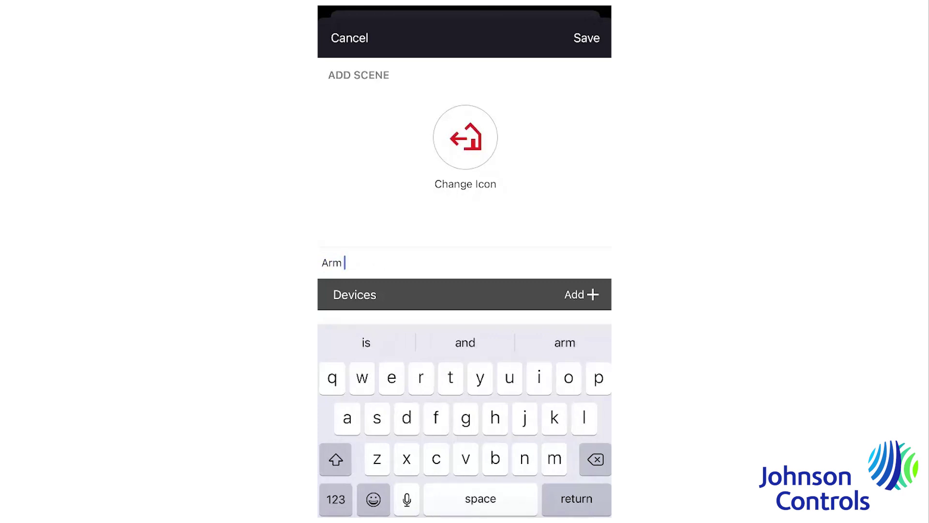
type("whe")
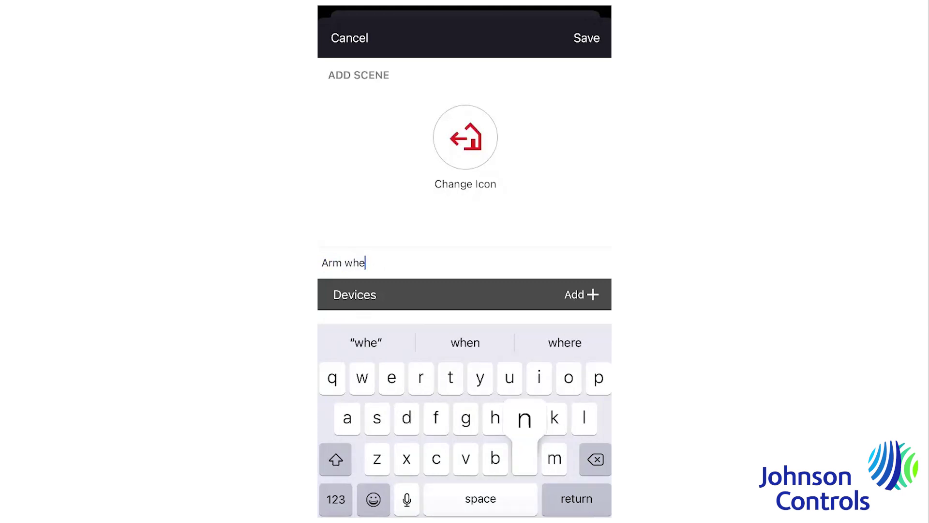
type("n the")
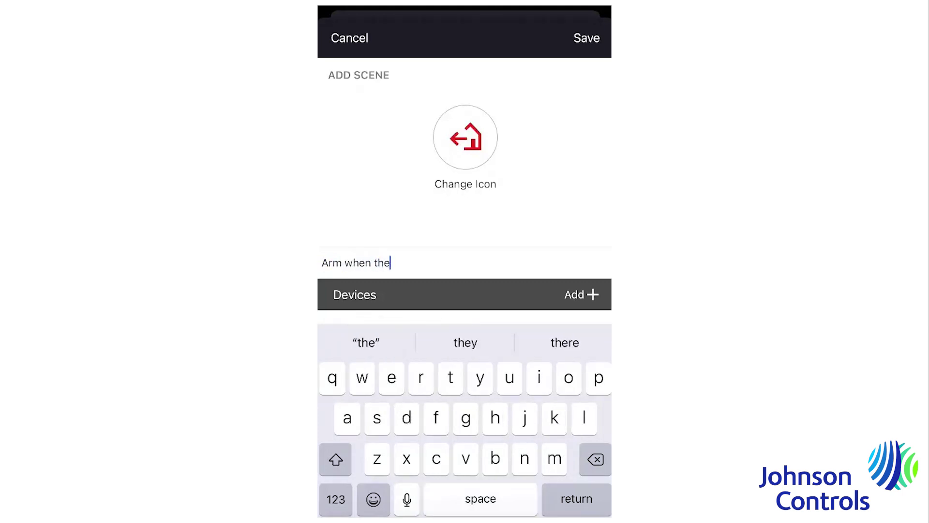
type(" door ")
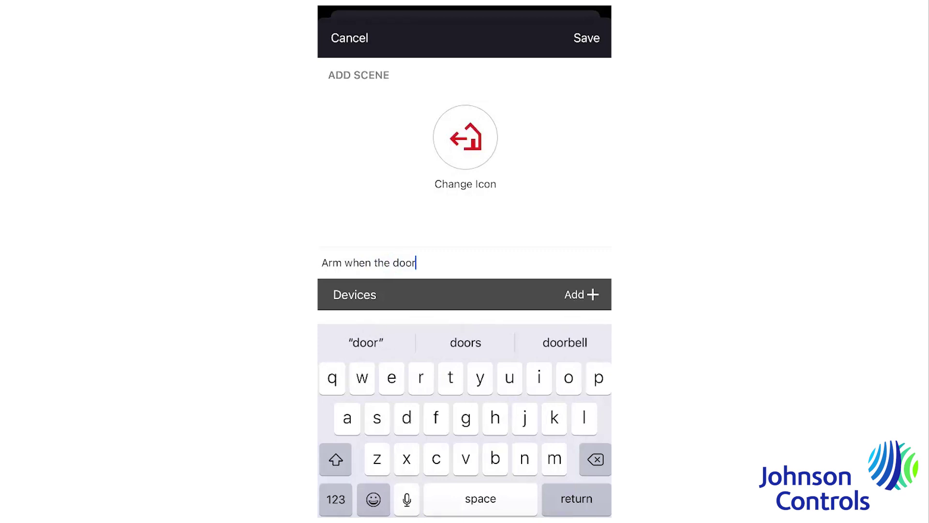
type("is")
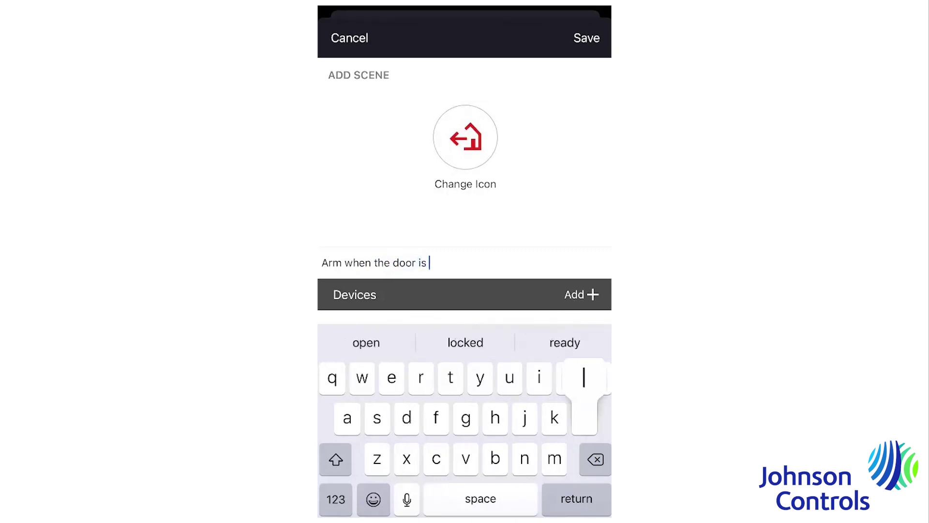
type(" locked")
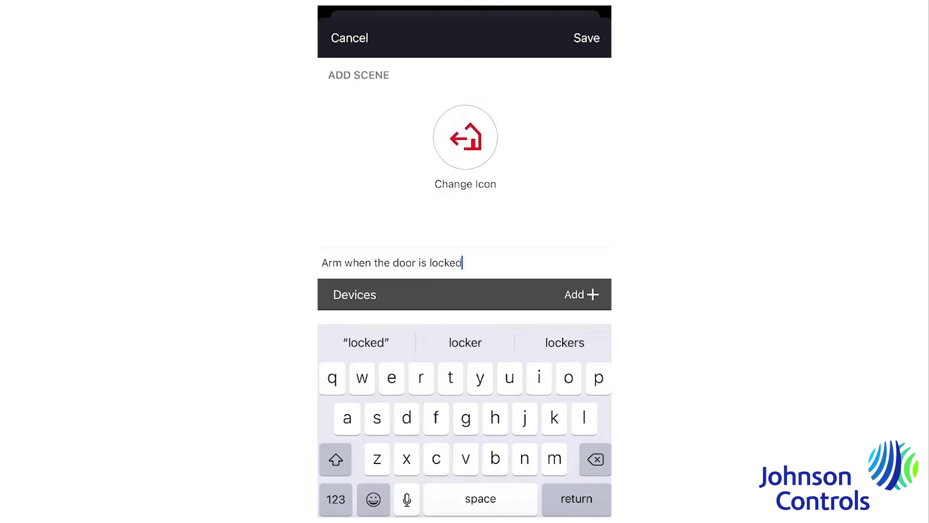
key("Return")
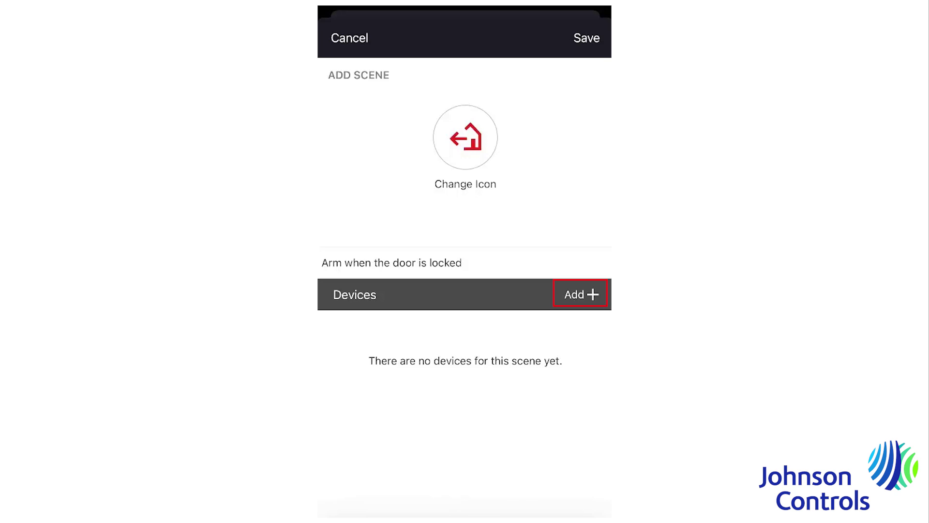
- Bring up the device types available to add to the scene
left_click(580, 294)
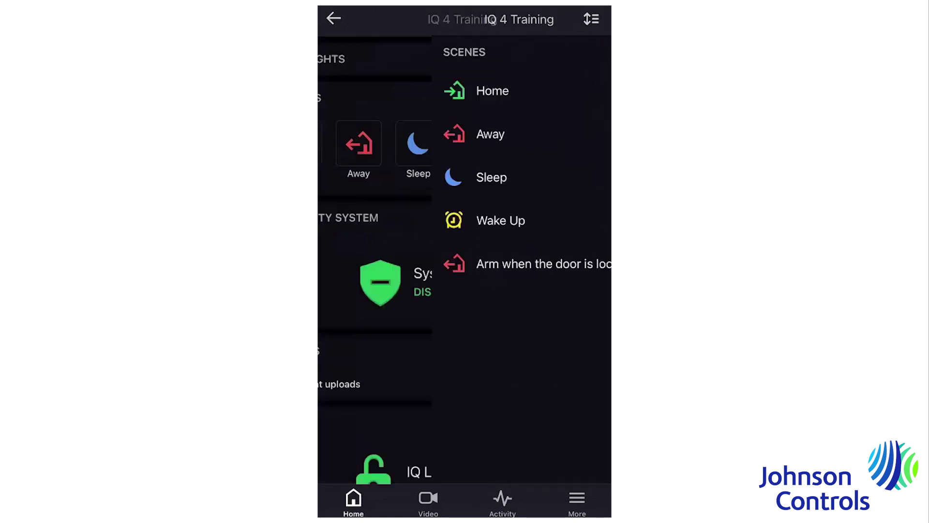
- Scroll the home dashboard to check the new 'Arm when the door is locked' scene
scroll(464, 262, "down", 3)
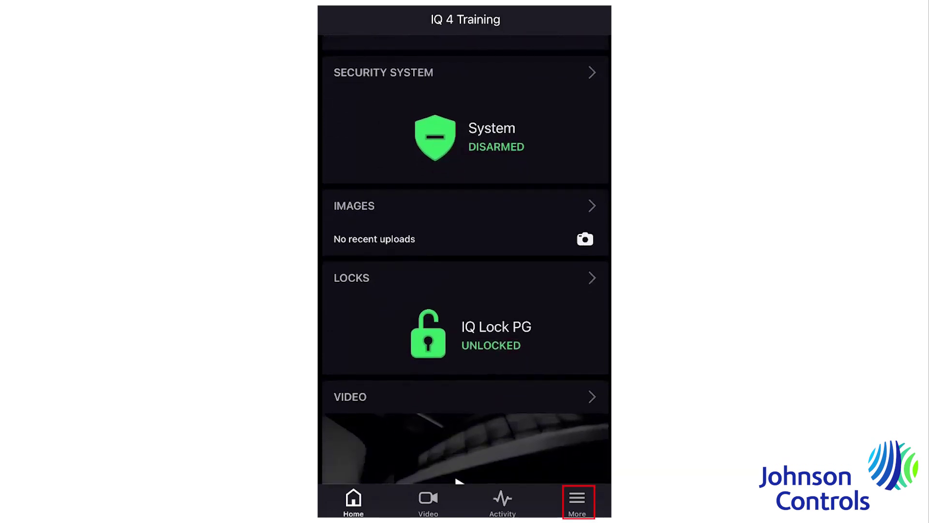
scroll(464, 261, "up", 3)
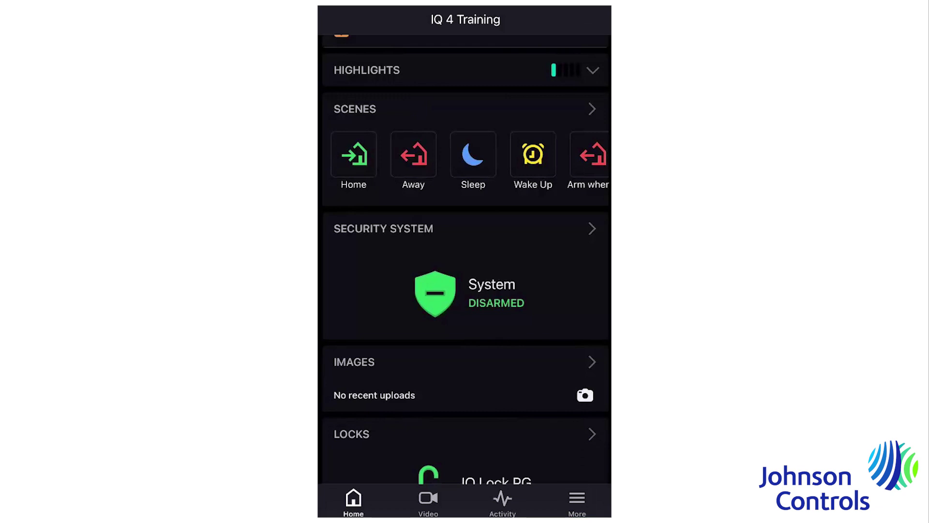
- Start a new rule triggered when the IQ LOCK PG lock is Locked
left_click(576, 503)
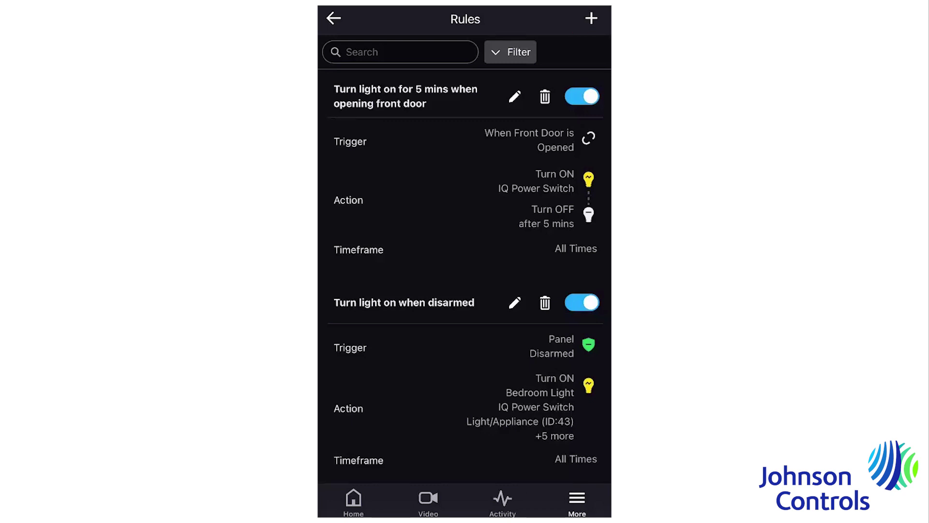
left_click(591, 18)
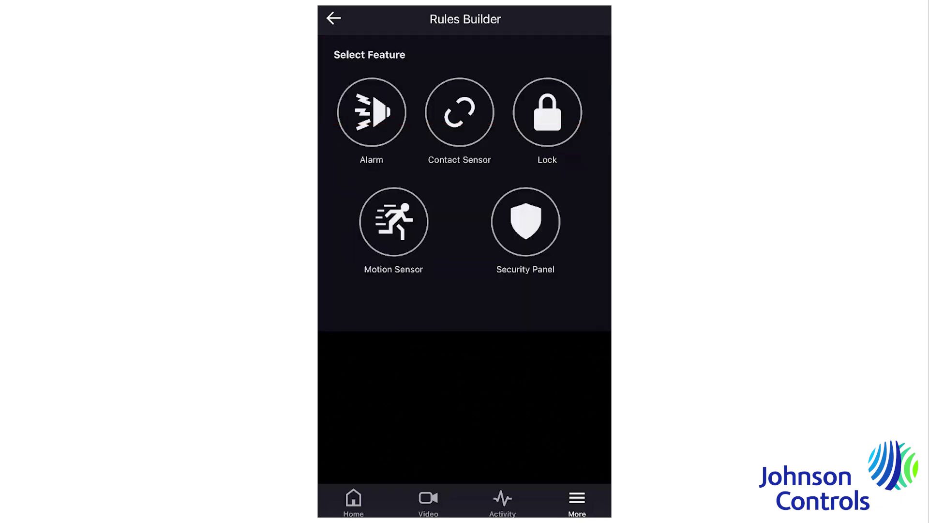
left_click(548, 112)
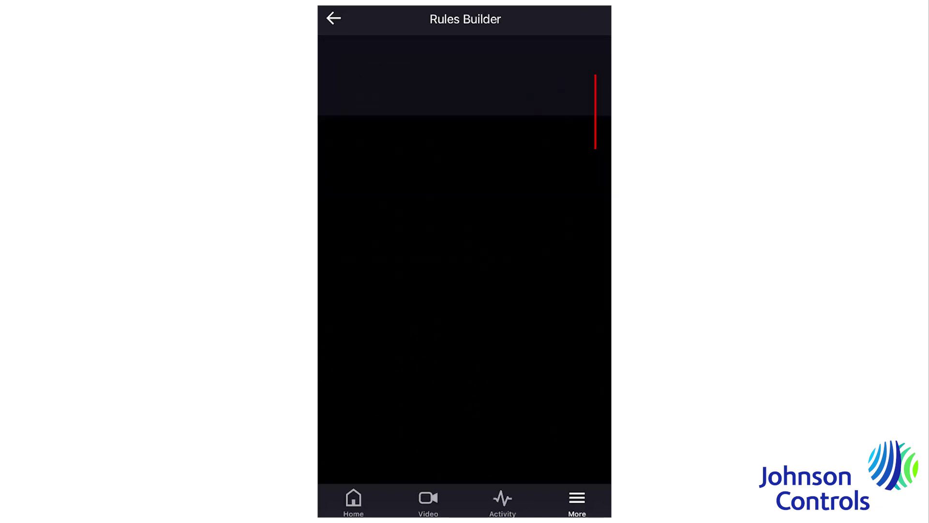
left_click(465, 139)
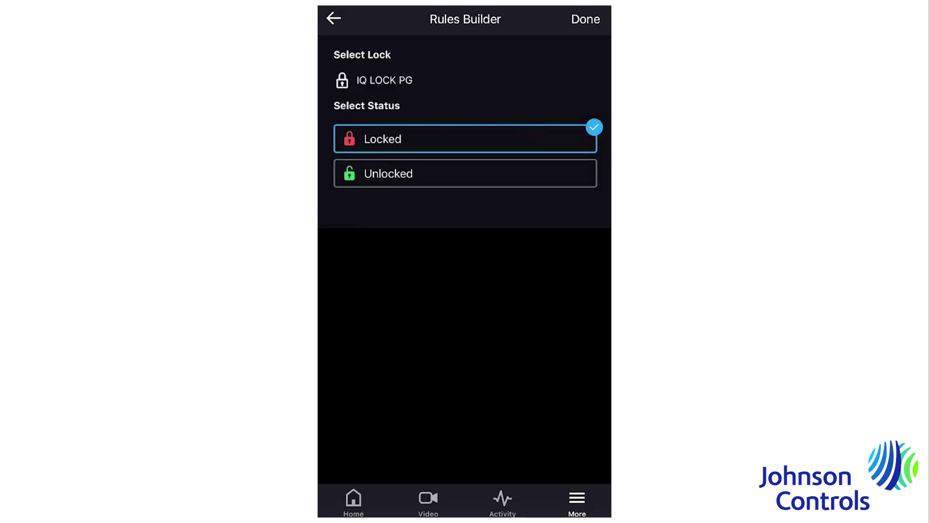
left_click(585, 19)
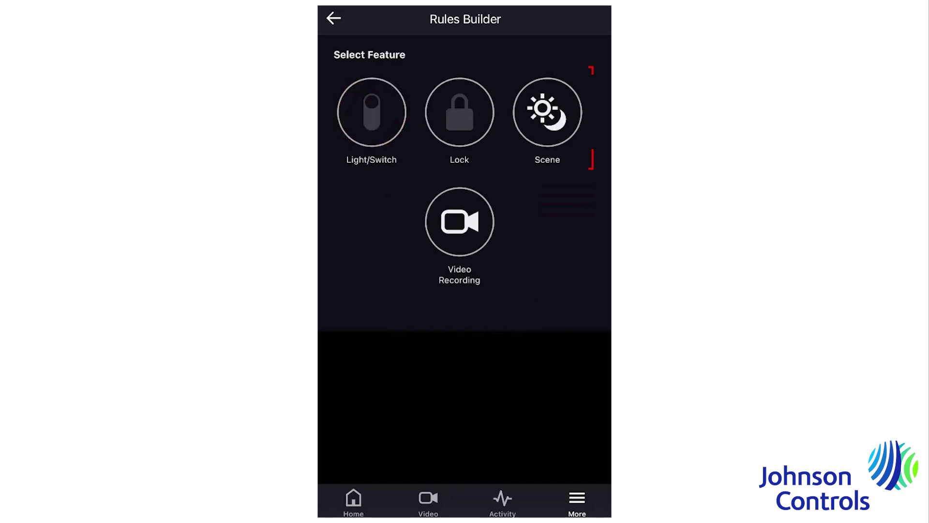
- Set the rule to run the 'Arm when the door is locked' scene at all times
left_click(547, 112)
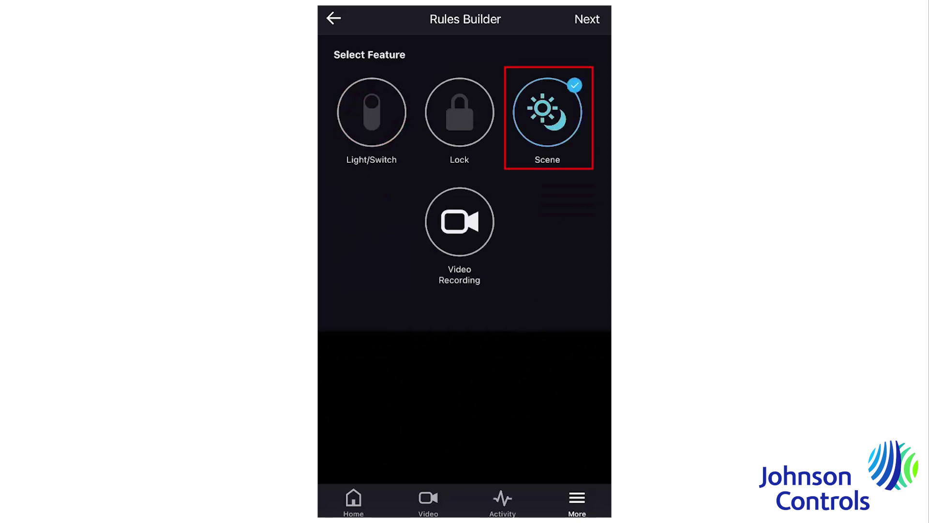
left_click(586, 19)
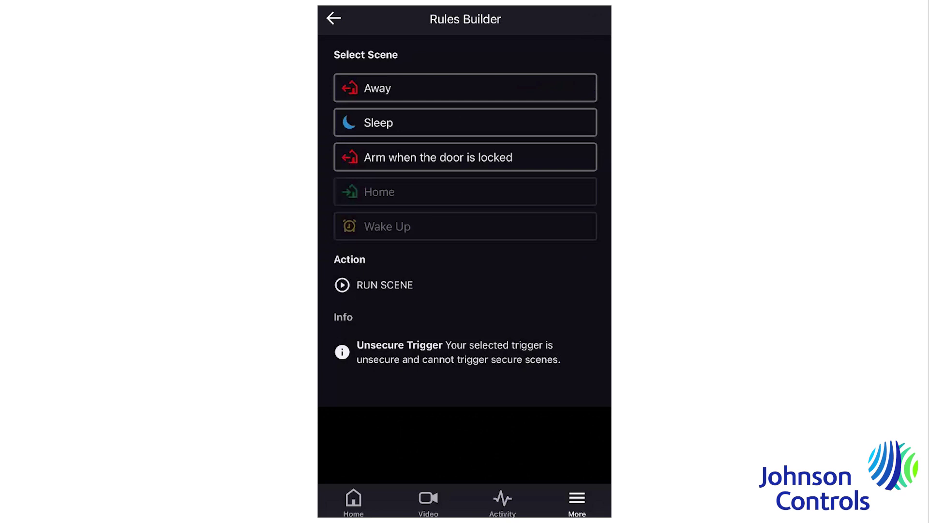
left_click(464, 157)
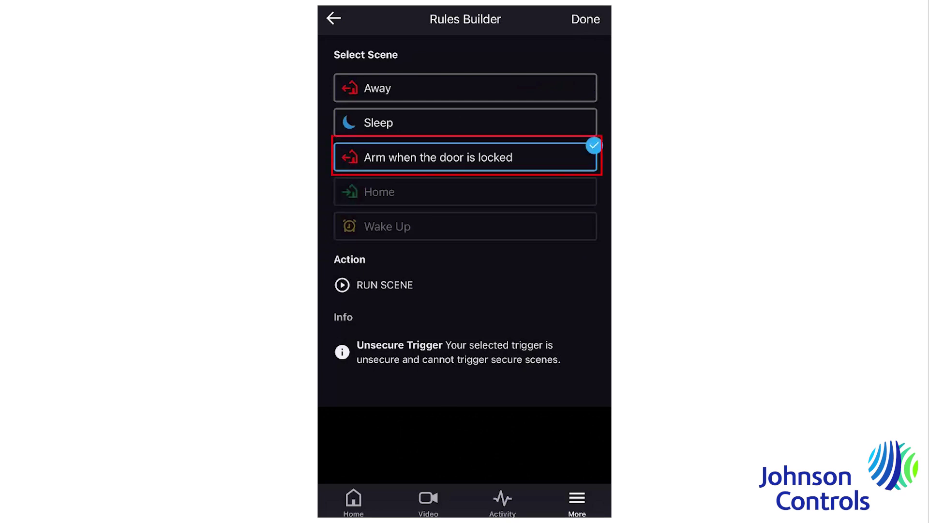
left_click(586, 19)
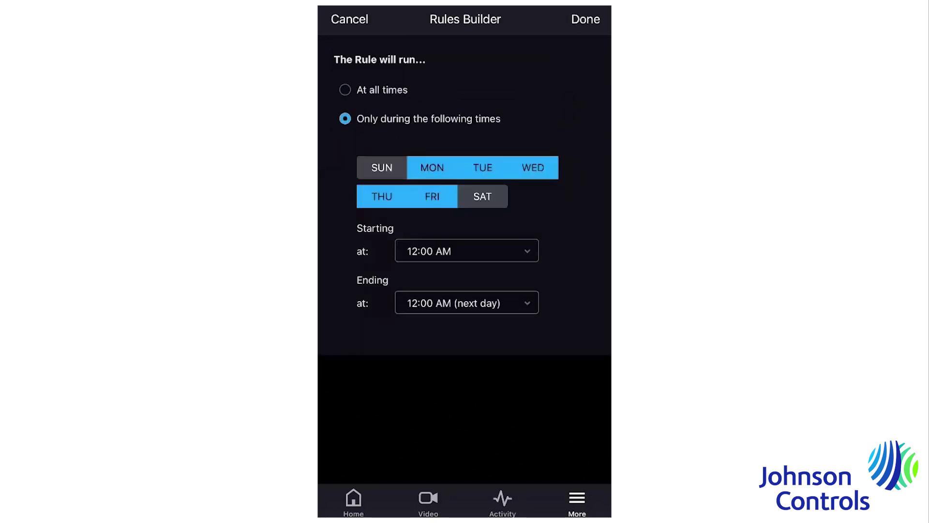
left_click(345, 89)
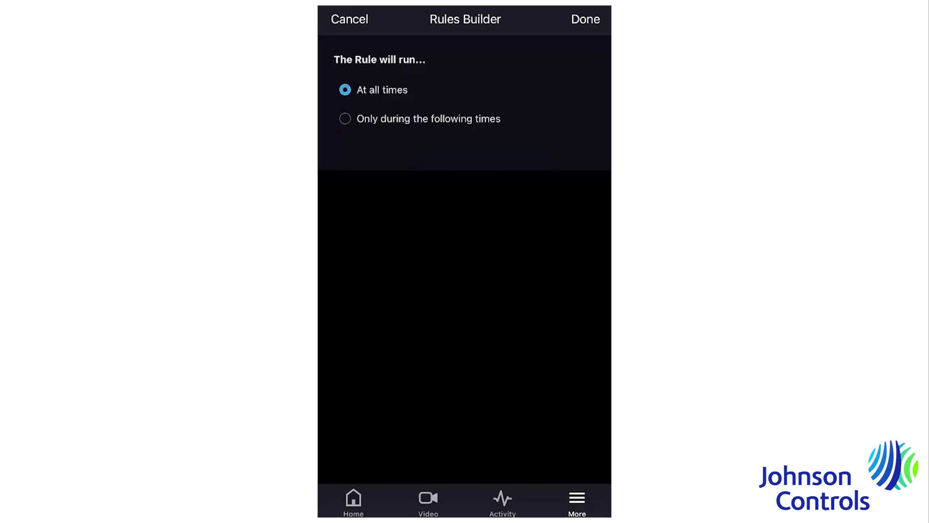
left_click(585, 19)
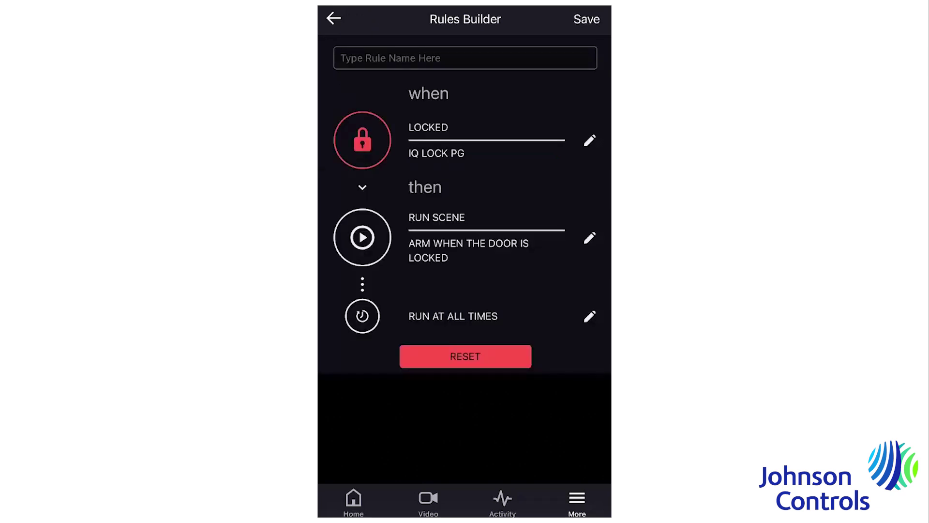
- Name the rule 'Arm when the door locks' and save it
left_click(465, 58)
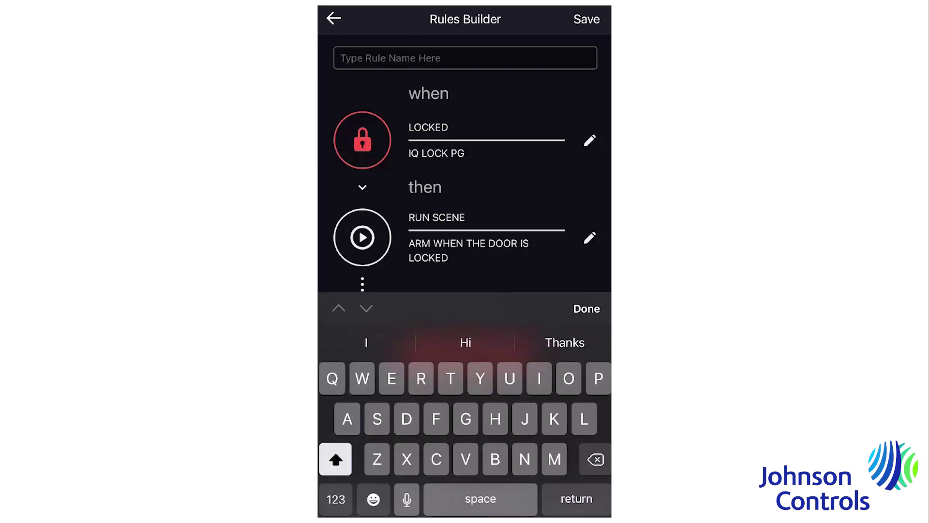
type("A")
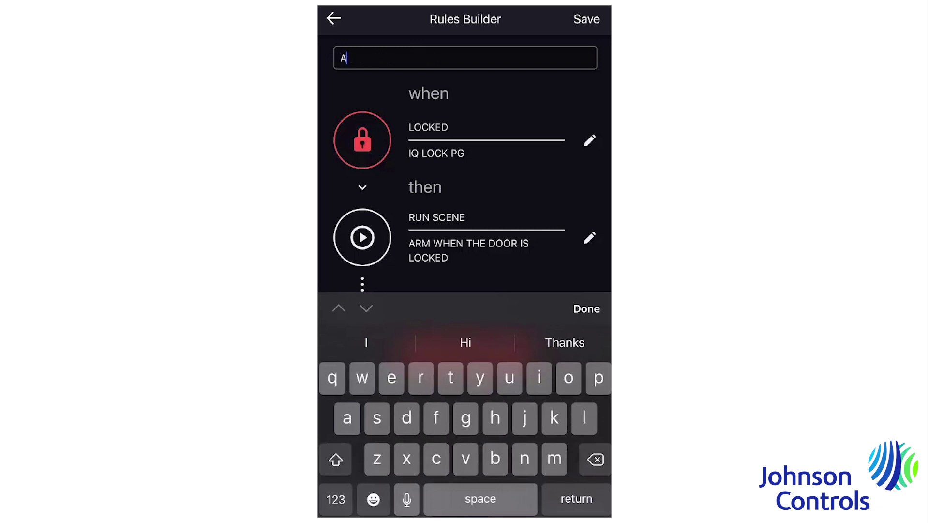
type("rm when the door")
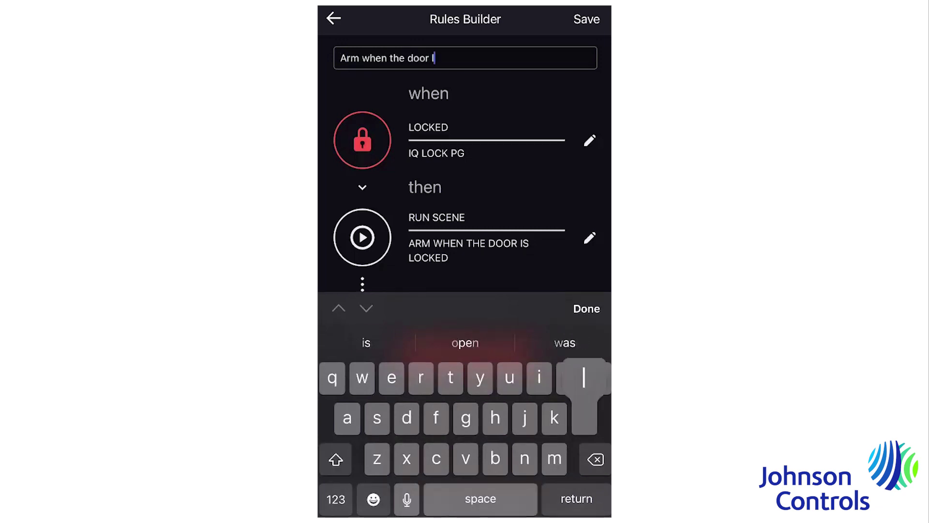
type(" locks")
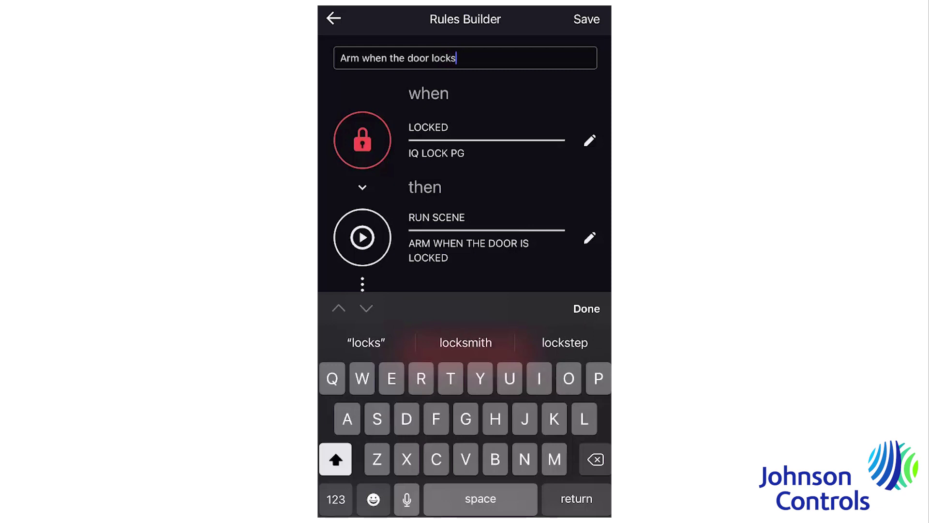
left_click(587, 308)
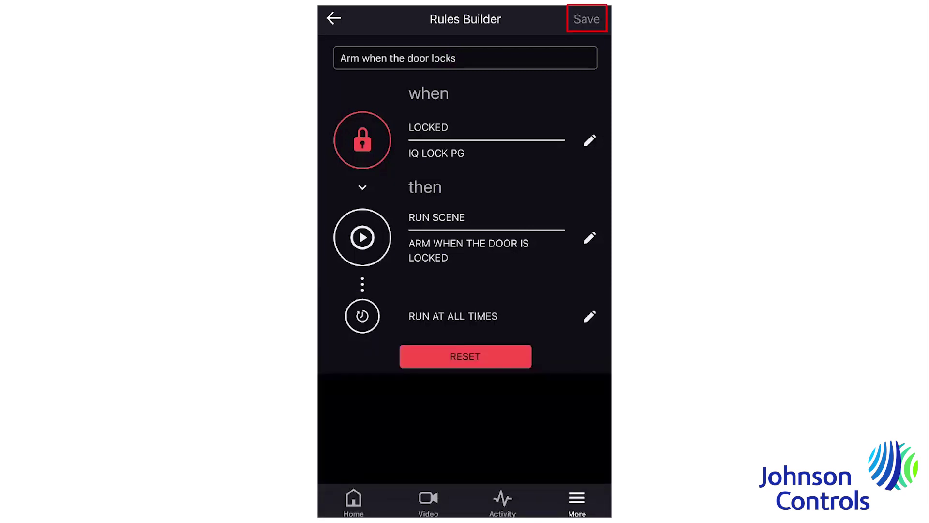
left_click(586, 18)
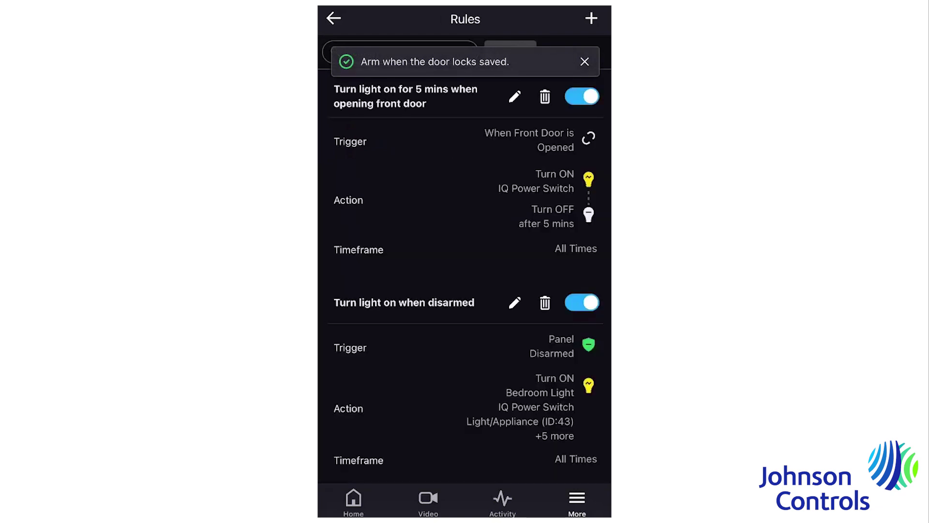
- Return to the home dashboard and scroll down to the IQ Lock PG Locks card
left_click(353, 500)
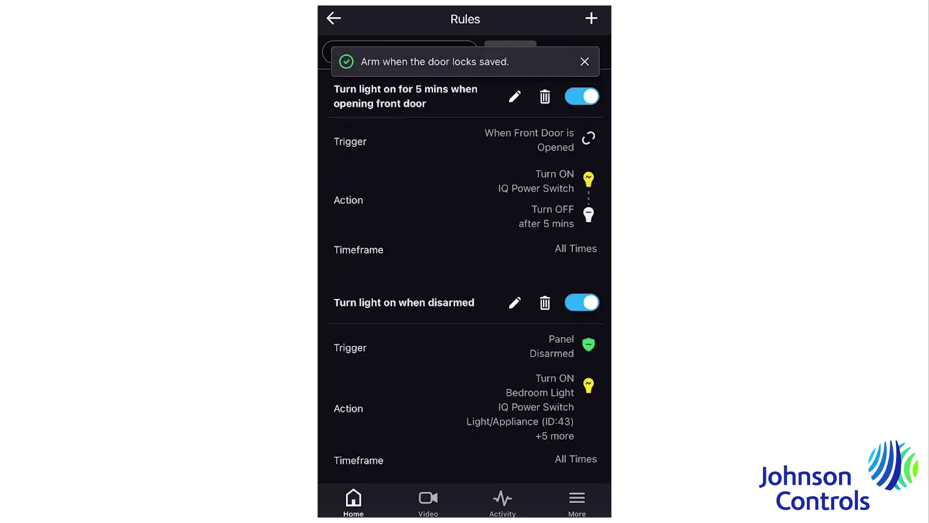
scroll(464, 259, "down", 3)
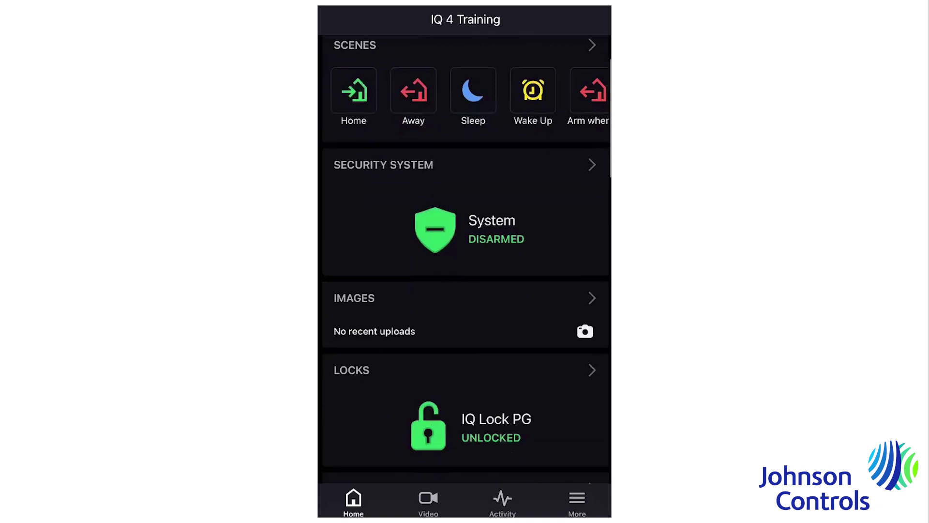